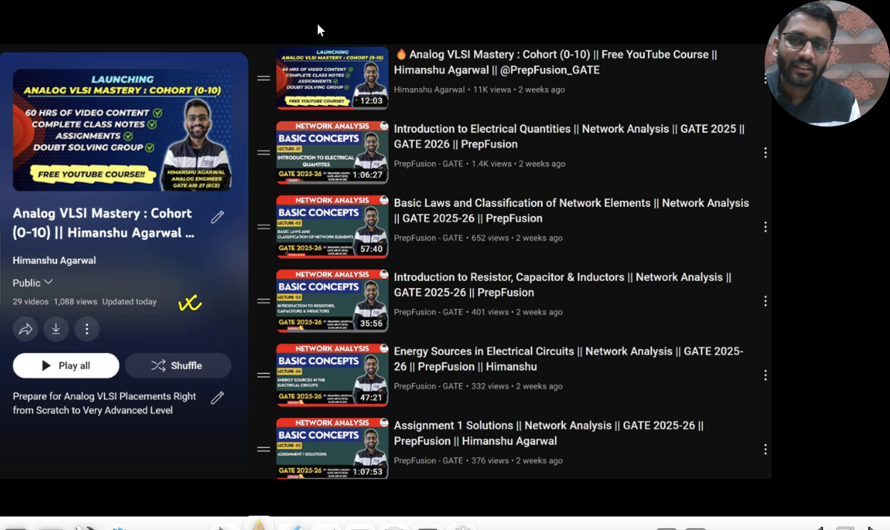
Draw a yellow tick beside the Analog VLSI Mastery playlist's '29 videos' line
mouse_move(317, 22)
mouse_down()
mouse_move(356, 20)
mouse_move(378, 33)
mouse_move(488, 23)
mouse_move(573, 38)
mouse_up()
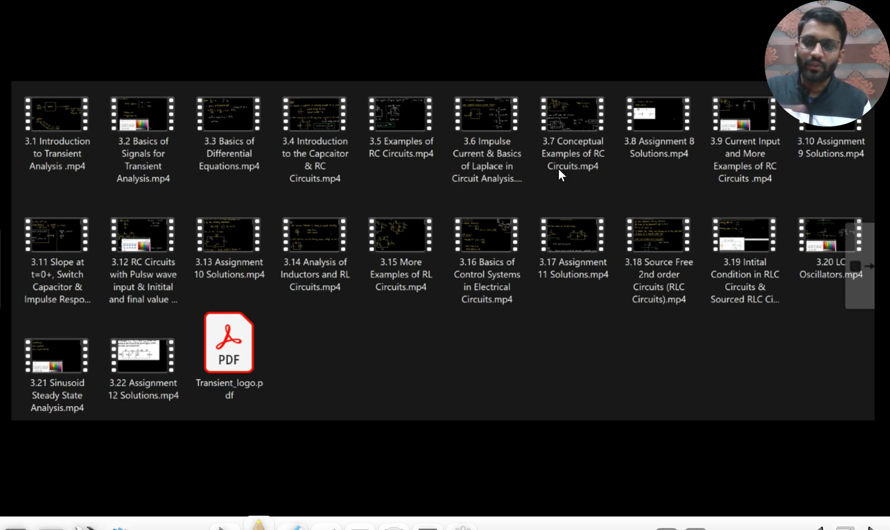
Mark transient analysis videos 3.1 and 3.2 with yellow checkmarks
mouse_move(68, 102)
mouse_down()
mouse_move(92, 87)
mouse_move(155, 86)
mouse_up()
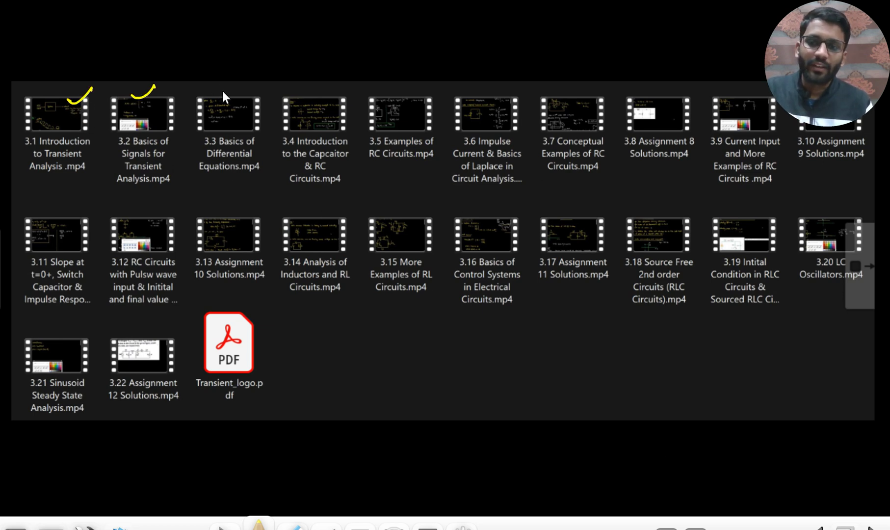
drag(225, 90, 251, 80)
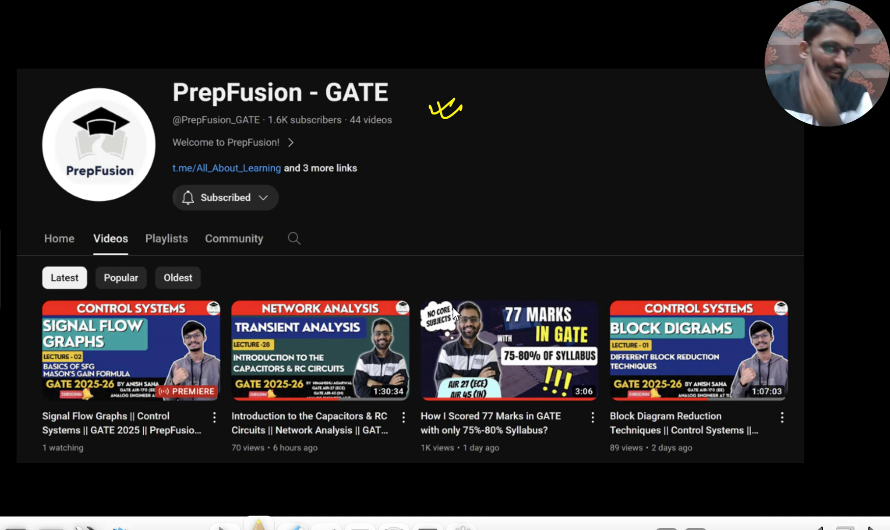
Draw a yellow dash under the PrepFusion - GATE subscriber count
drag(310, 130, 318, 127)
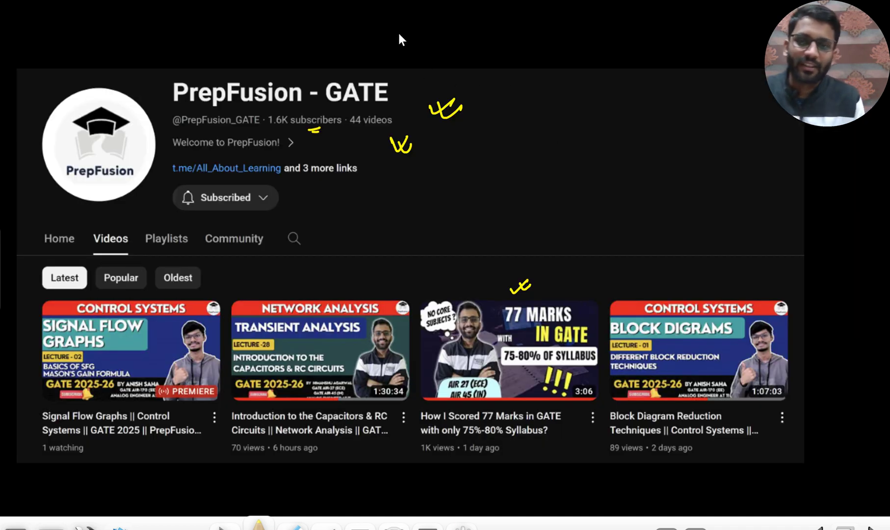
Write 'subscribe!!' above the channel header and an underlined '25th Jan' at top right
mouse_move(404, 32)
mouse_down()
mouse_move(392, 46)
mouse_move(446, 44)
mouse_up()
drag(456, 36, 516, 49)
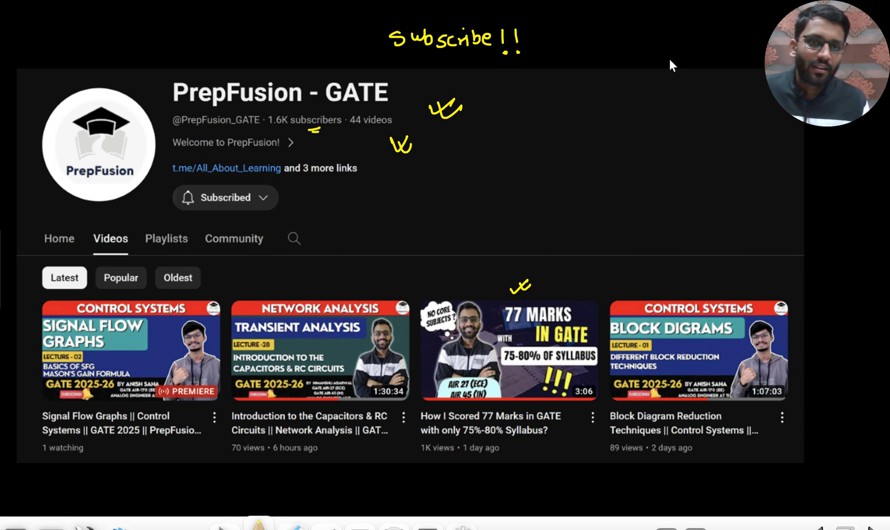
mouse_move(641, 35)
mouse_down()
mouse_move(649, 48)
mouse_move(678, 29)
mouse_move(702, 47)
mouse_move(717, 41)
mouse_move(739, 53)
mouse_up()
drag(726, 60, 742, 58)
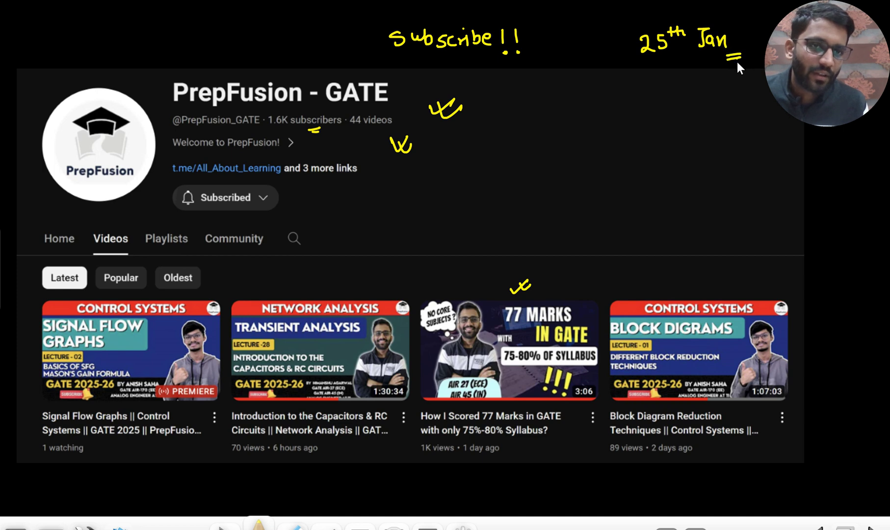